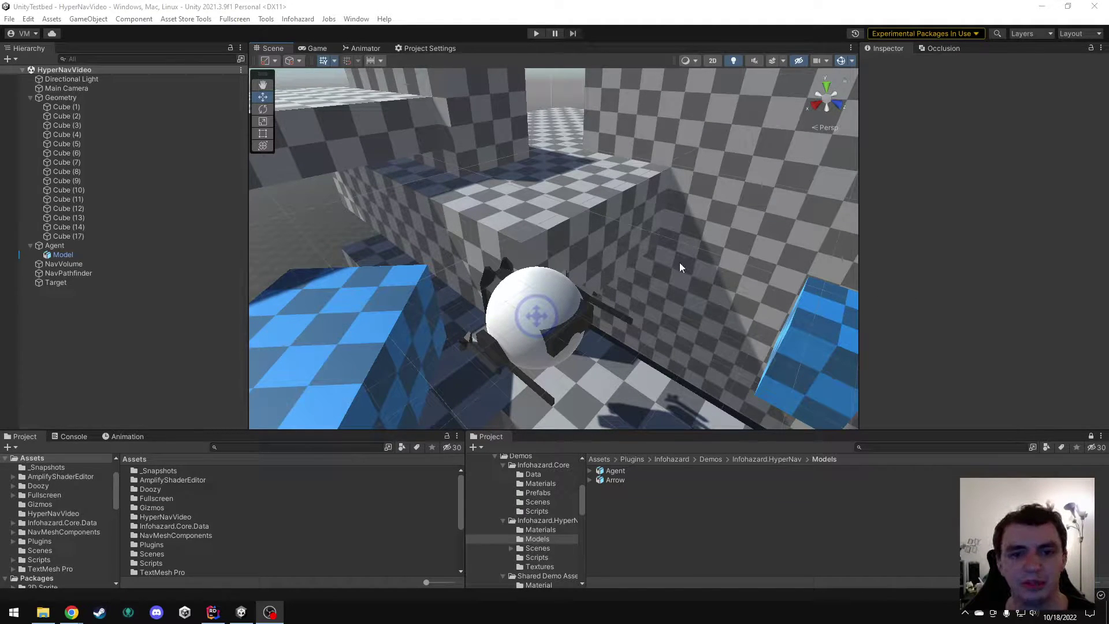
# Remove the Nav Agent component from the Agent object.
pyautogui.moveTo(666, 263)
pyautogui.mouseDown(button='right')
pyautogui.moveTo(666, 320)
pyautogui.moveTo(649, 263)
pyautogui.mouseUp(button='right')
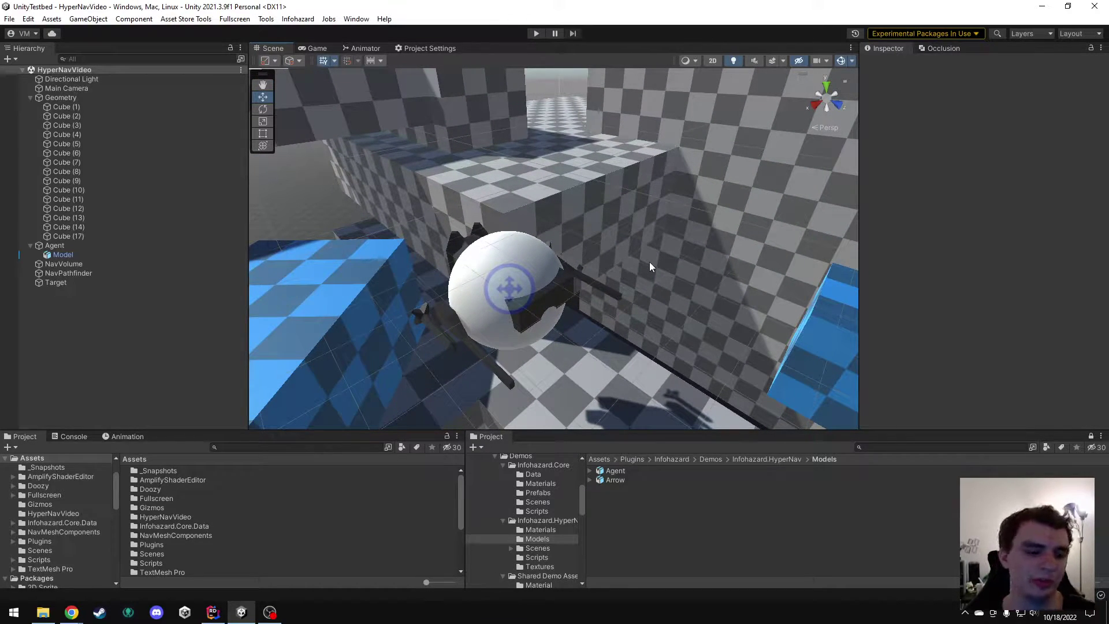
pyautogui.moveTo(596, 256); pyautogui.dragTo(500, 192, button='right')
pyautogui.moveTo(552, 239); pyautogui.dragTo(580, 256, button='right')
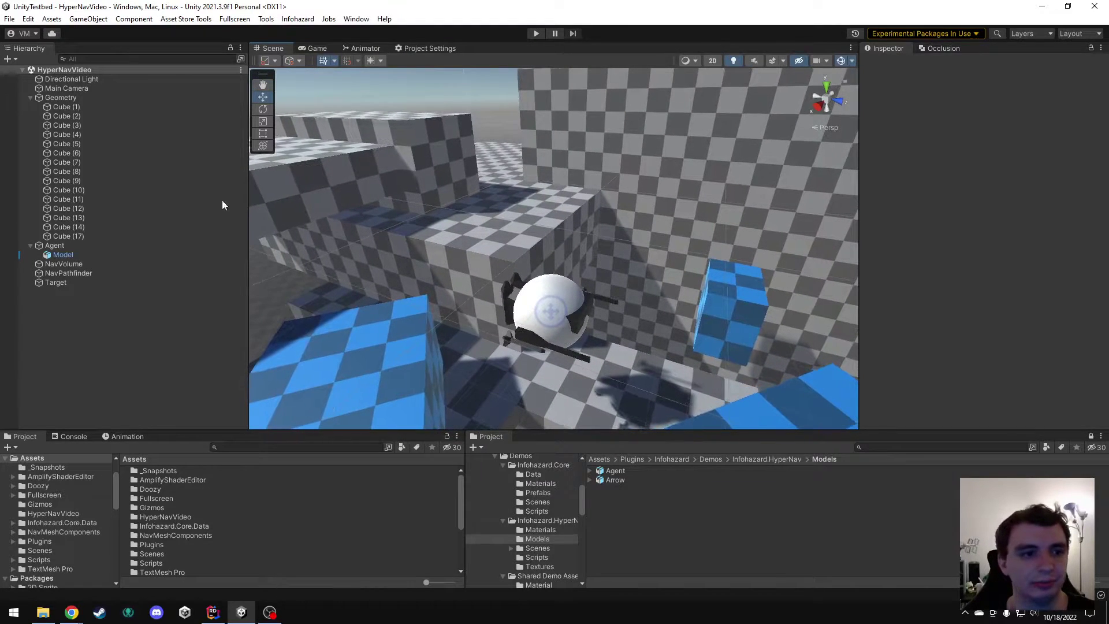
pyautogui.click(57, 246)
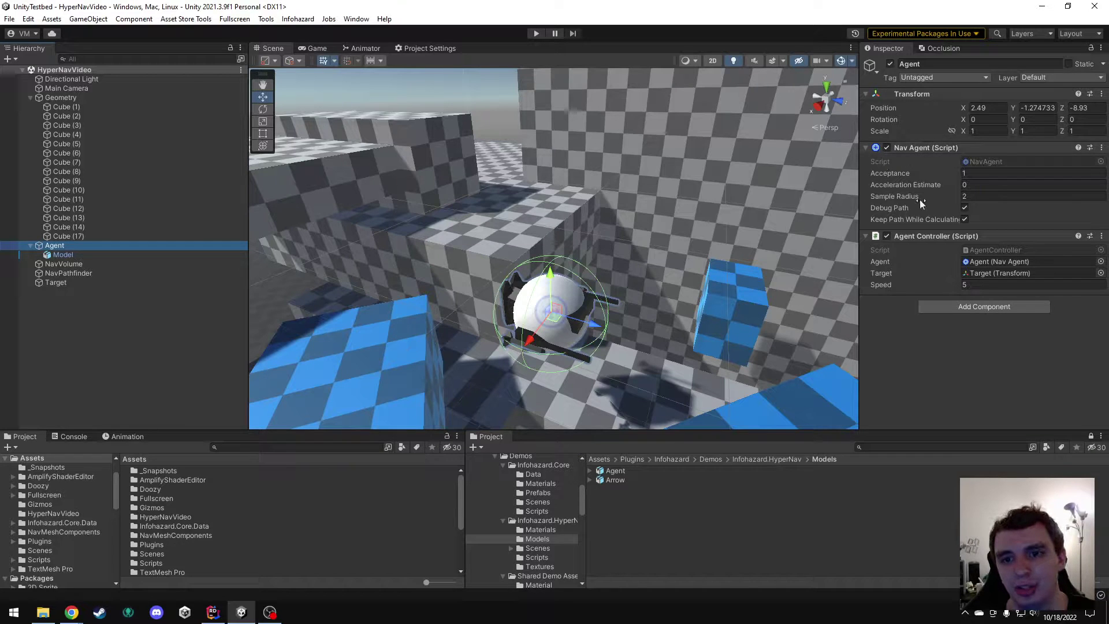
pyautogui.click(1101, 149)
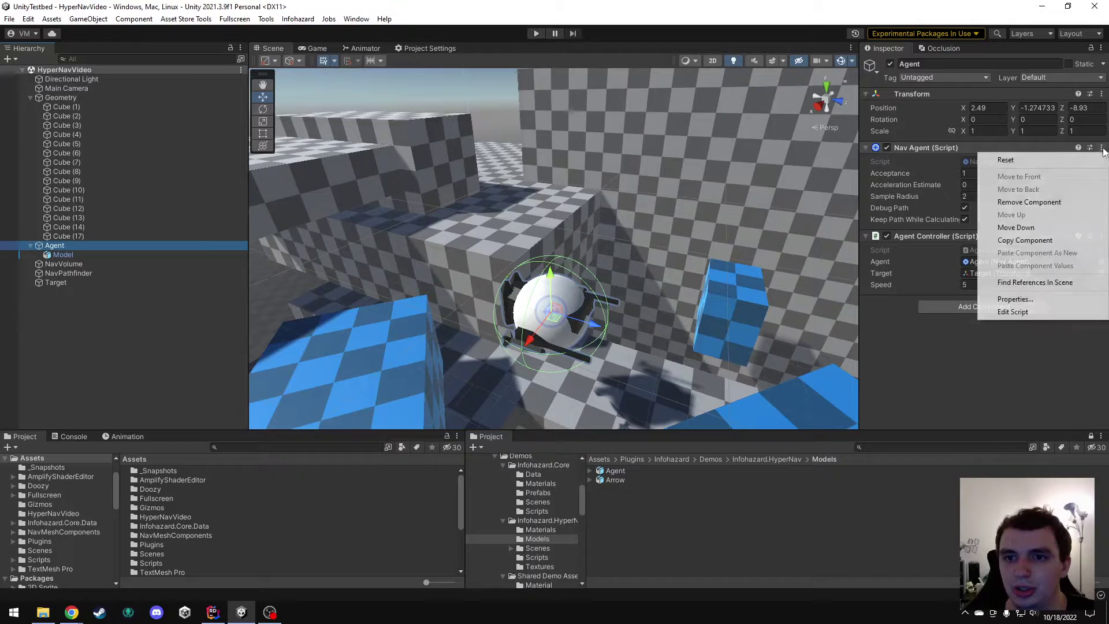
pyautogui.click(1034, 201)
# Add a Spline Nav Agent component to the Agent and assign it to the Agent Controller's Agent field.
pyautogui.click(965, 220)
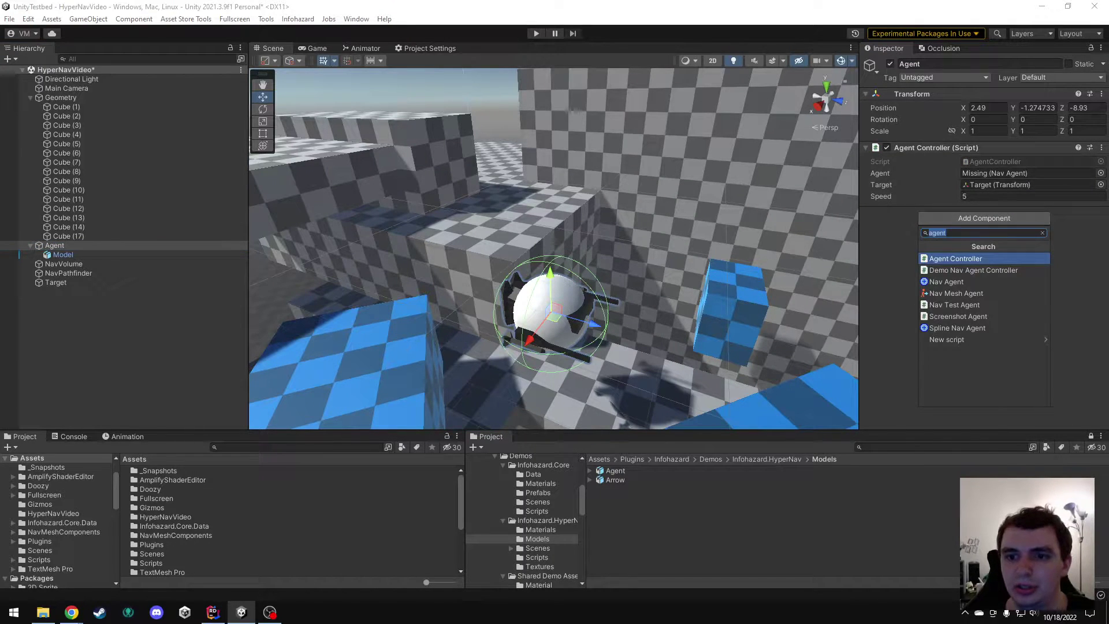
pyautogui.click(975, 321)
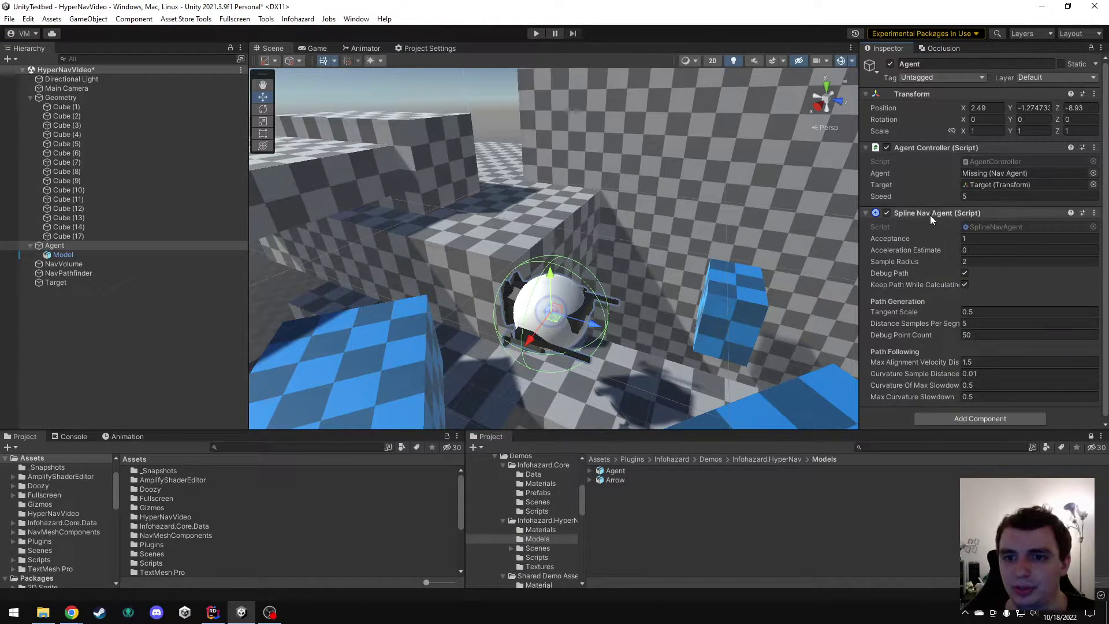
pyautogui.moveTo(941, 212); pyautogui.dragTo(1018, 173)
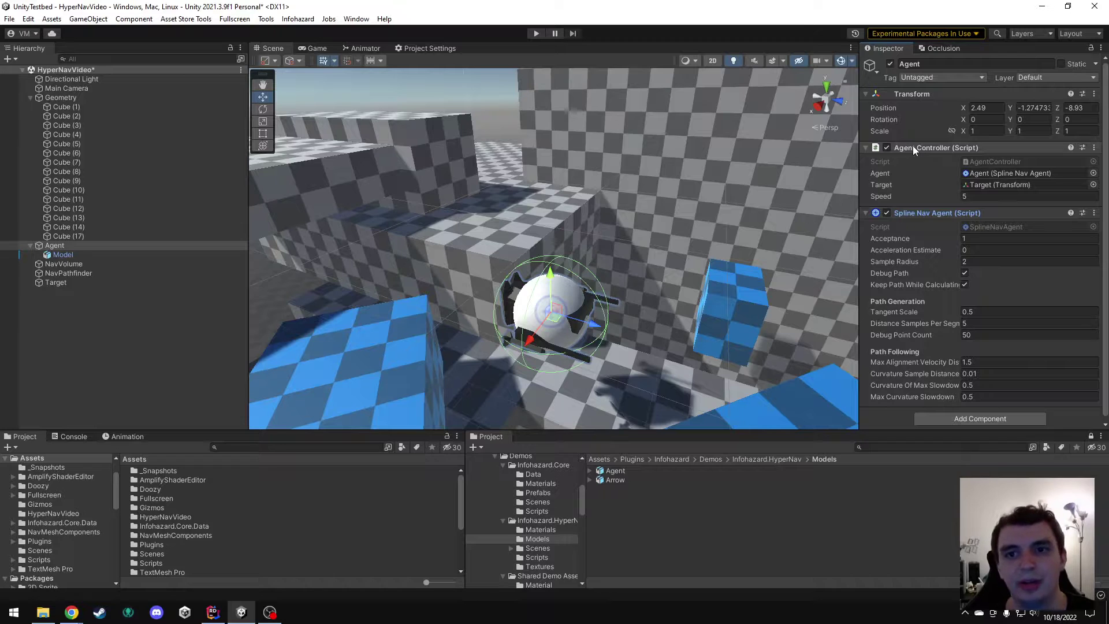
# Run the scene and, in the Scene view, move the Target past the tall wall to about X -20, Z -24.
pyautogui.moveTo(574, 110); pyautogui.dragTo(606, 76, button='right')
pyautogui.press('s')
pyautogui.click(536, 33)
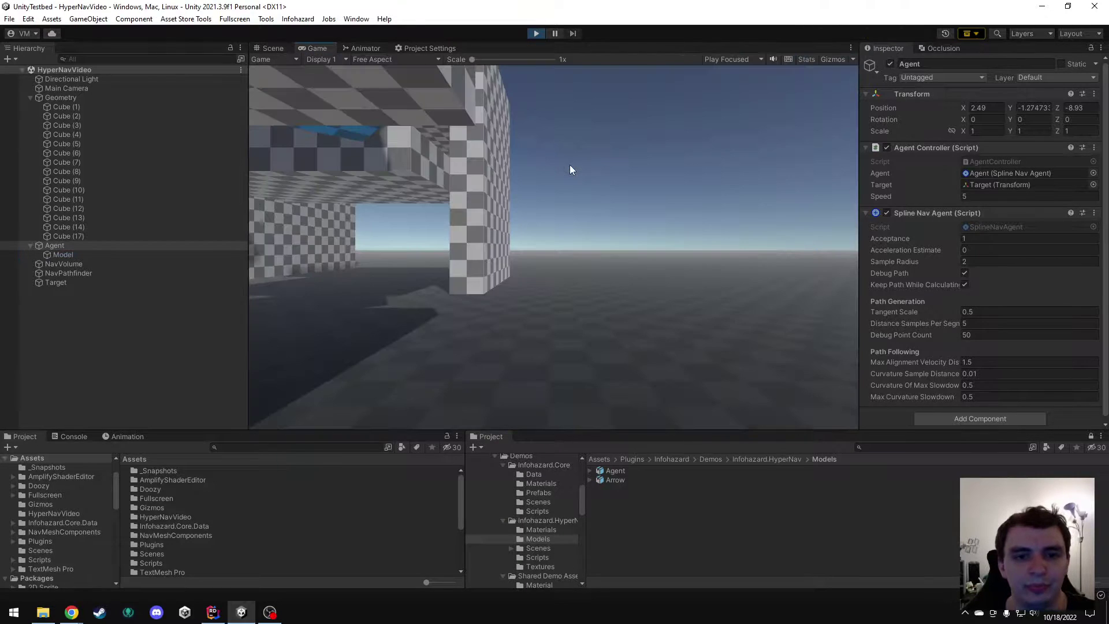
pyautogui.press('a')
pyautogui.moveTo(425, 122); pyautogui.dragTo(462, 168, button='right')
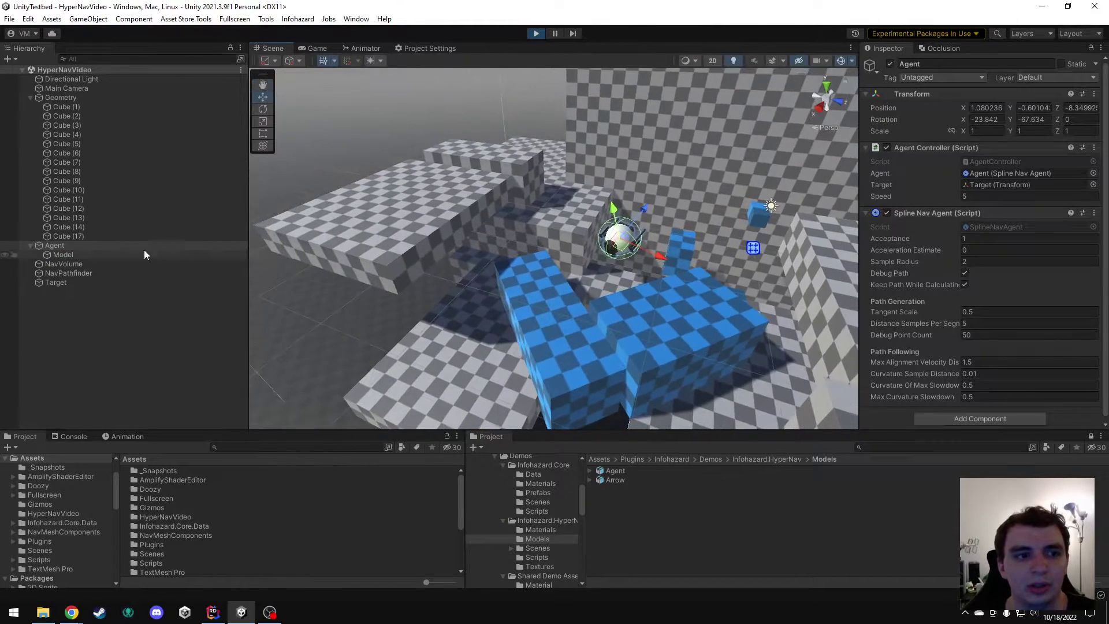
pyautogui.click(63, 284)
pyautogui.moveTo(624, 245); pyautogui.dragTo(547, 145)
pyautogui.press('a')
pyautogui.moveTo(548, 145); pyautogui.dragTo(736, 173, button='right')
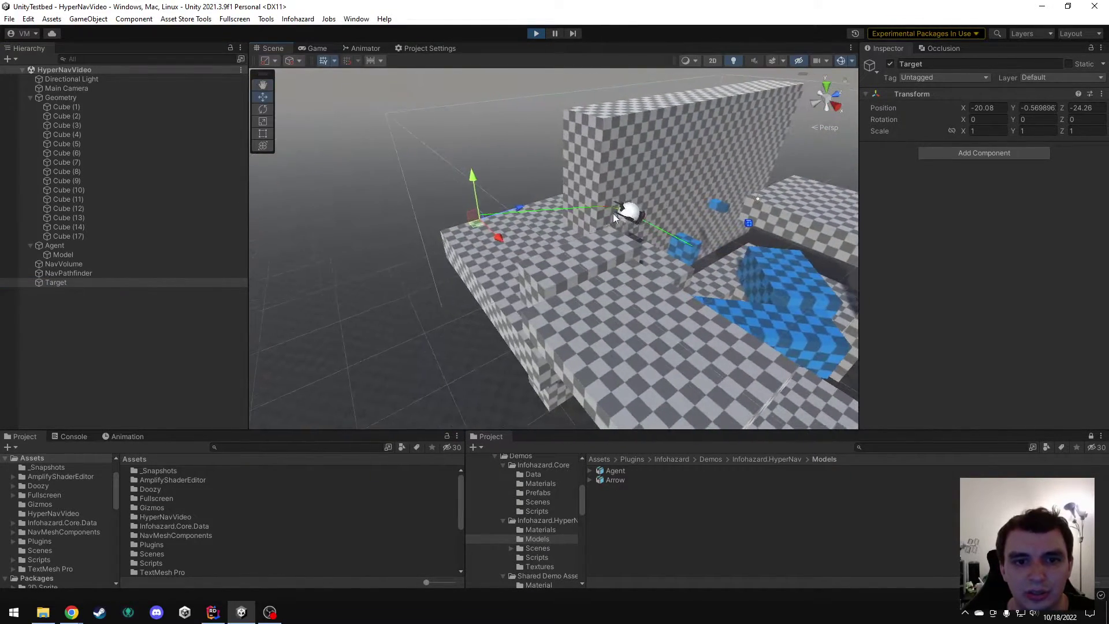
# Move the Target high above the blocks to about X 13, Y 8, Z -21 and watch the Agent follow.
pyautogui.moveTo(483, 223); pyautogui.dragTo(817, 272)
pyautogui.press('w')
pyautogui.moveTo(817, 272); pyautogui.dragTo(763, 281, button='right')
pyautogui.keyDown('alt'); pyautogui.moveTo(764, 281); pyautogui.dragTo(406, 191); pyautogui.keyUp('alt')
pyautogui.click(694, 242)
pyautogui.click(715, 268)
pyautogui.moveTo(406, 191); pyautogui.dragTo(373, 173, button='right')
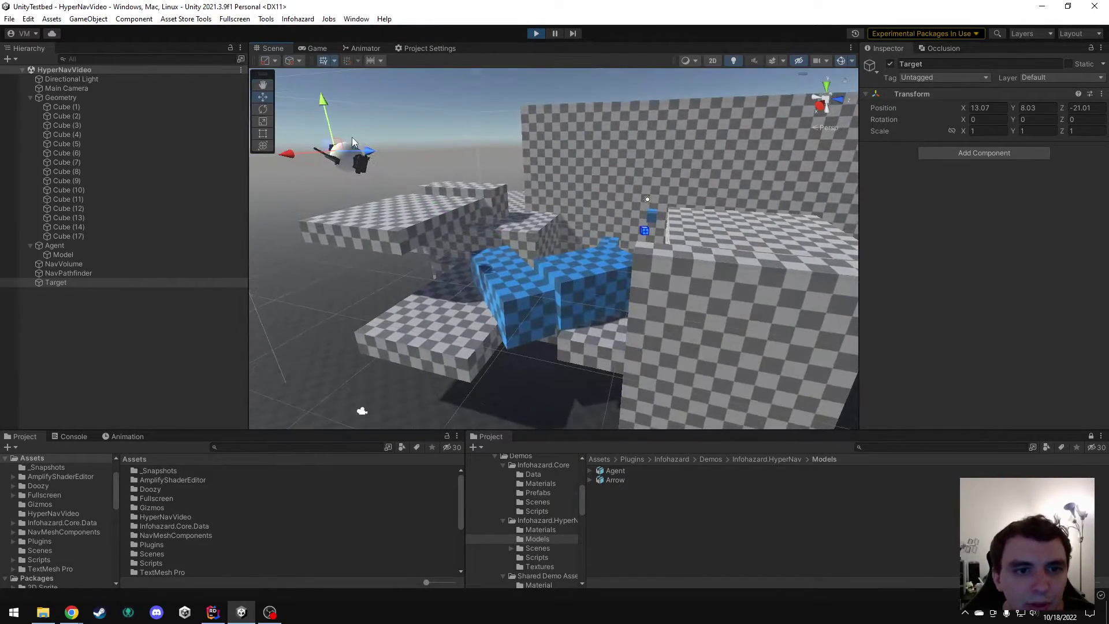
# Move the Target down between the blue blocks to about X 0.6, Y -2, Z -6, and stop the running scene.
pyautogui.moveTo(338, 148); pyautogui.dragTo(791, 232)
pyautogui.moveTo(790, 232); pyautogui.dragTo(481, 249, button='right')
pyautogui.moveTo(469, 184); pyautogui.dragTo(579, 311)
pyautogui.moveTo(677, 318); pyautogui.dragTo(484, 241, button='right')
pyautogui.scroll(-5, 484, 242)
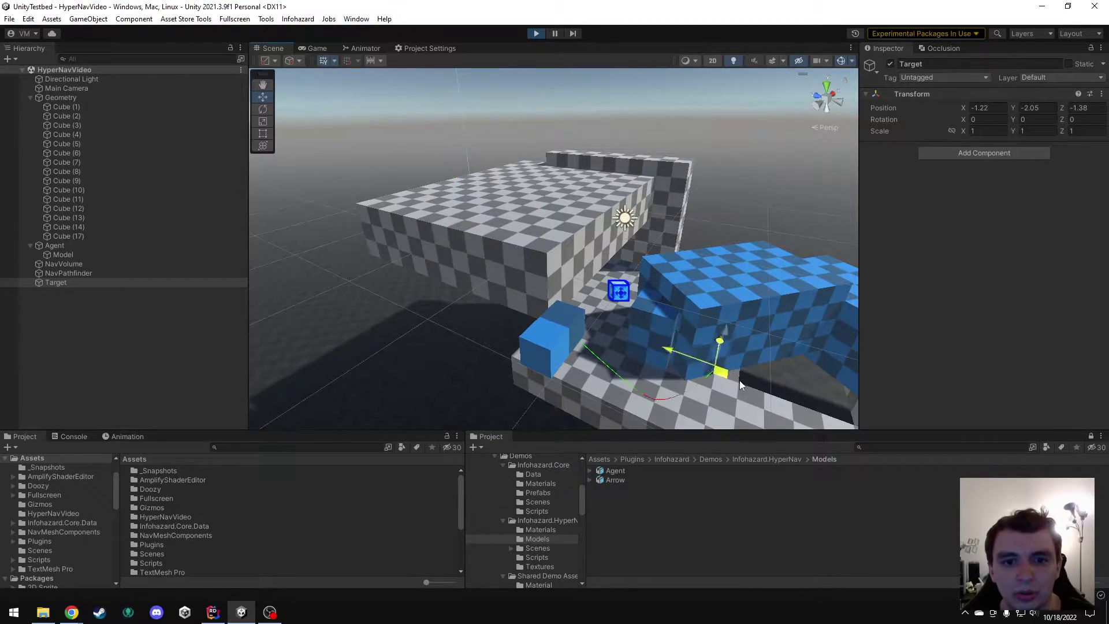
pyautogui.moveTo(740, 380); pyautogui.dragTo(562, 297)
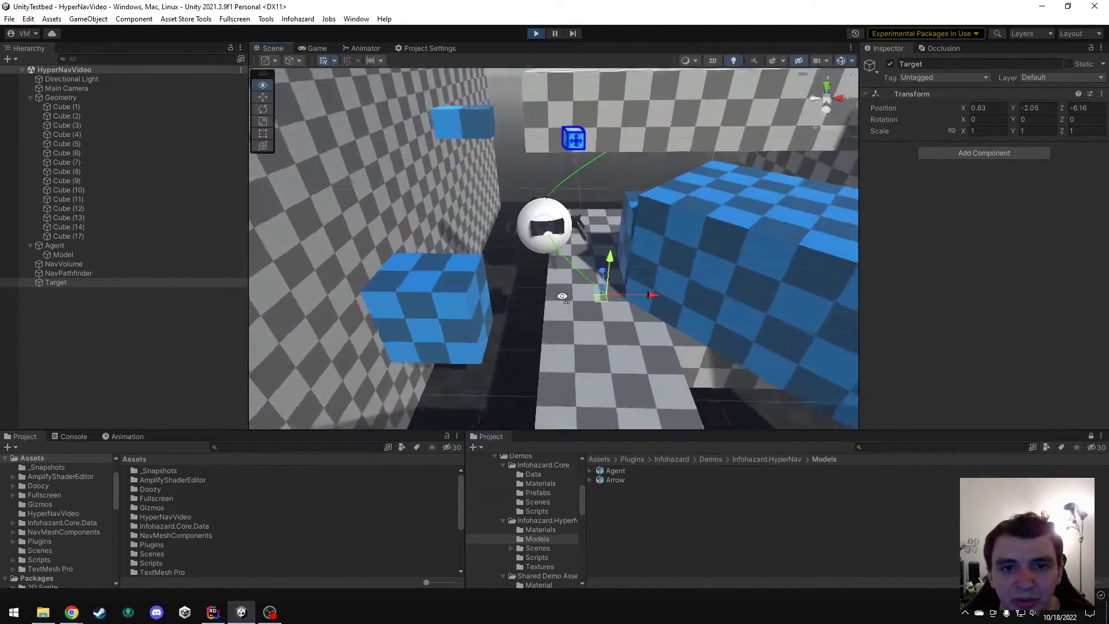
pyautogui.moveTo(562, 297); pyautogui.dragTo(553, 254, button='right')
pyautogui.moveTo(554, 159); pyautogui.dragTo(590, 152, button='right')
pyautogui.click(534, 36)
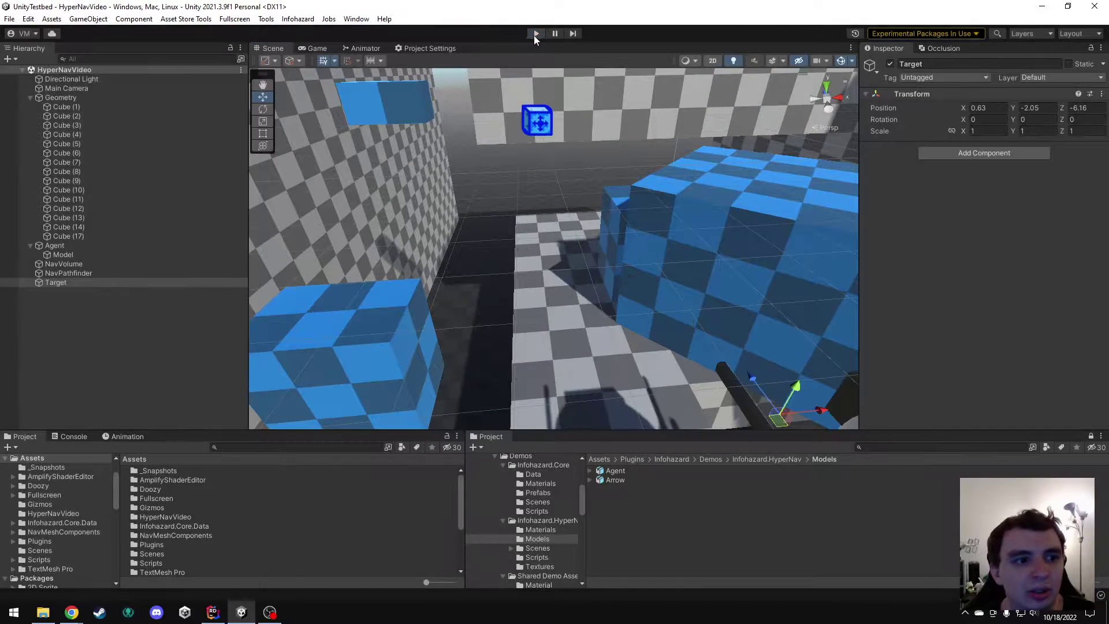
# Set the Tangent Scale of the Agent's Spline Nav Agent to 0.25.
pyautogui.click(85, 246)
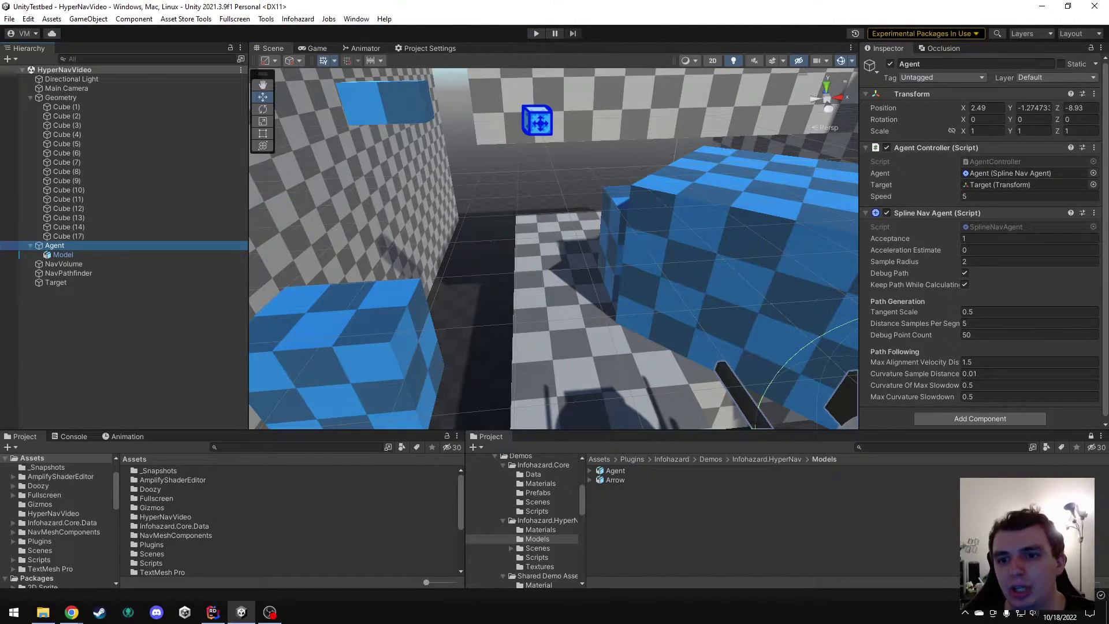
pyautogui.scroll(-1, 976, 315)
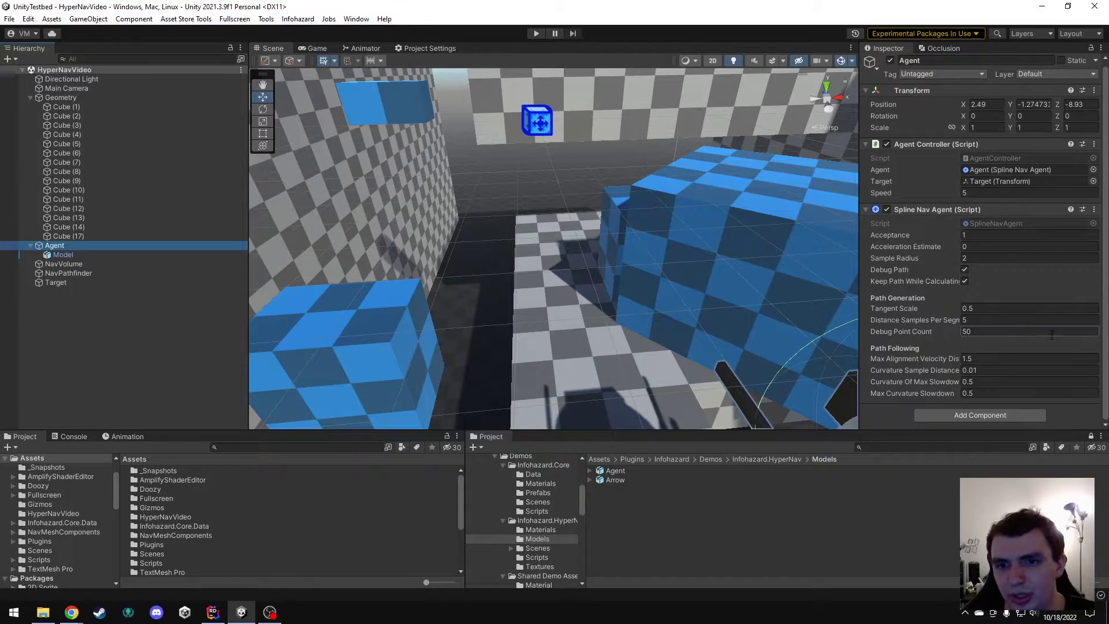
pyautogui.press('s')
pyautogui.moveTo(597, 206)
pyautogui.mouseDown(button='right')
pyautogui.moveTo(601, 216)
pyautogui.moveTo(619, 198)
pyautogui.mouseUp(button='right')
pyautogui.press('w')
pyautogui.click(974, 309)
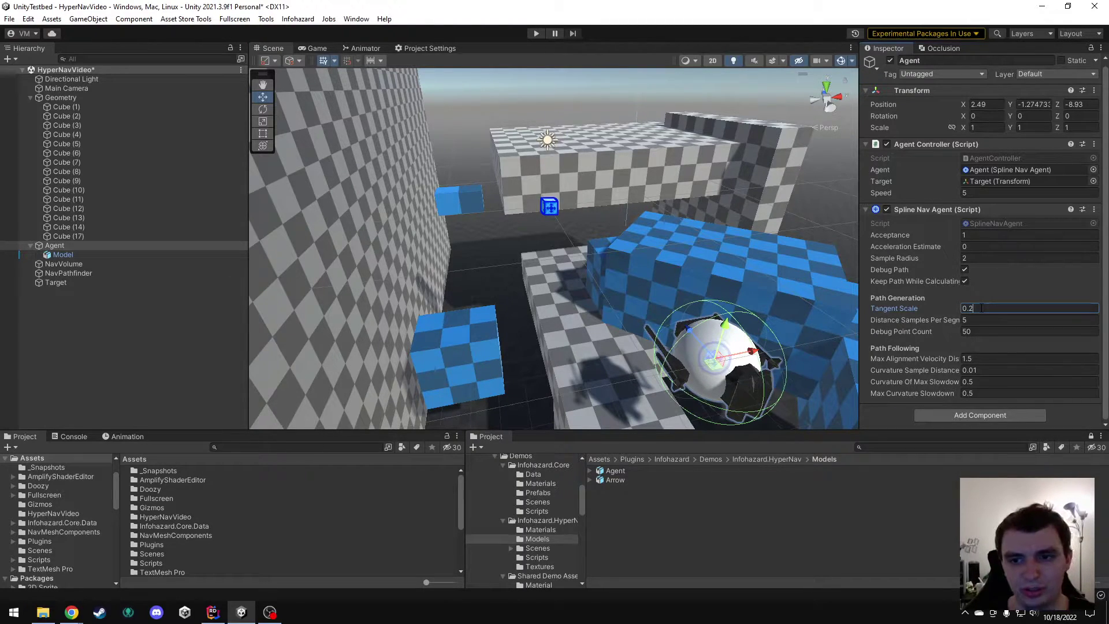
pyautogui.moveTo(601, 211); pyautogui.dragTo(602, 184, button='right')
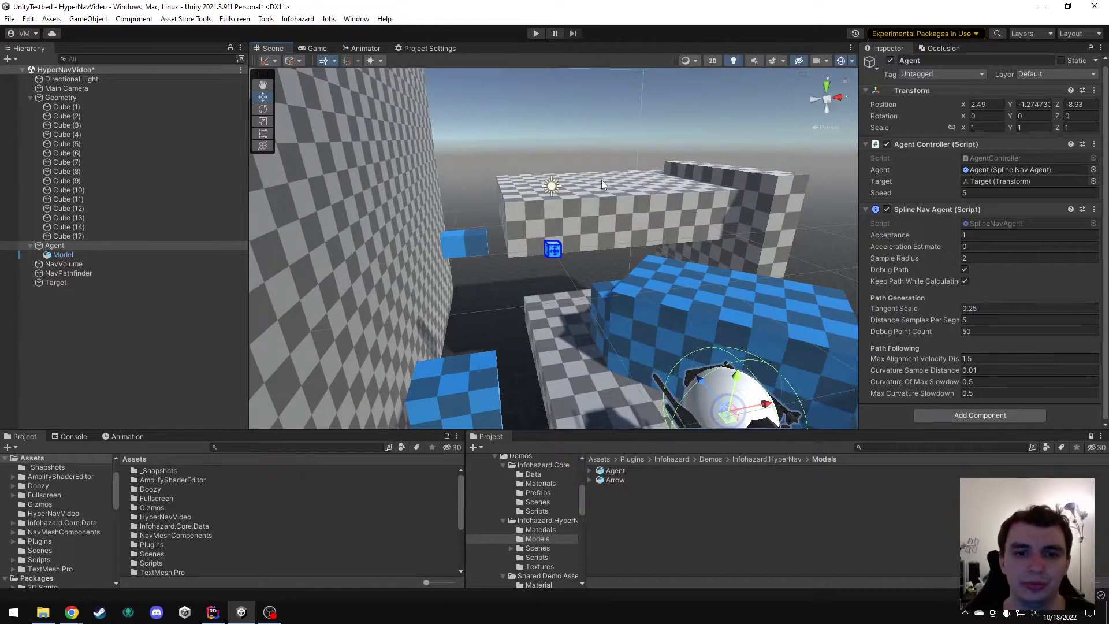
# Run the scene and, in the Scene view, move the Target beyond the blue blocks to about X 15.6, Z -5.
pyautogui.click(533, 34)
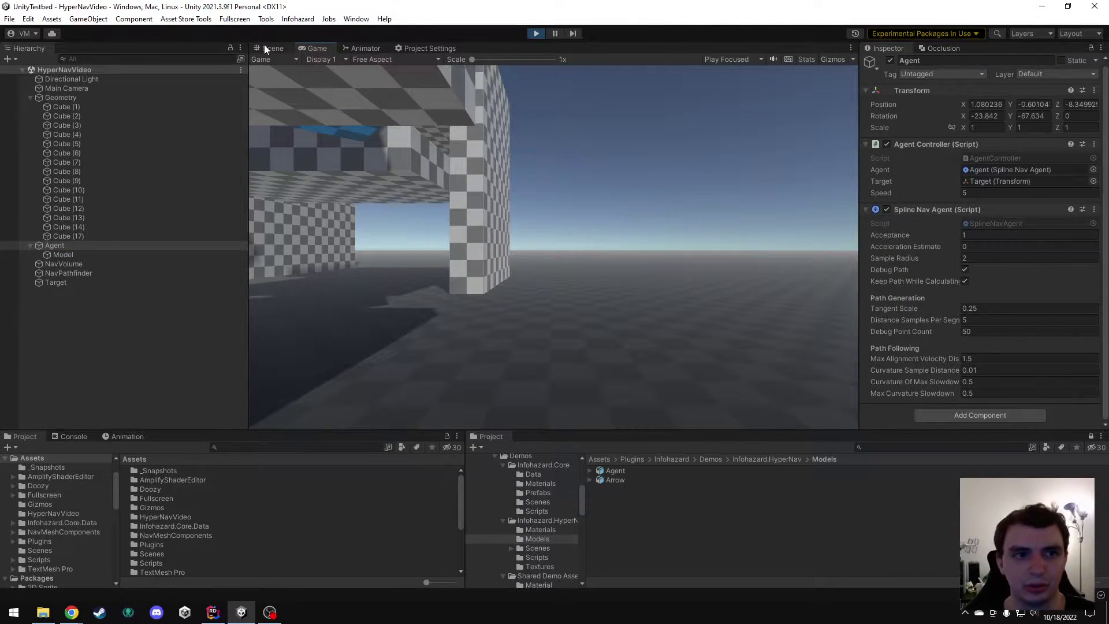
pyautogui.click(267, 49)
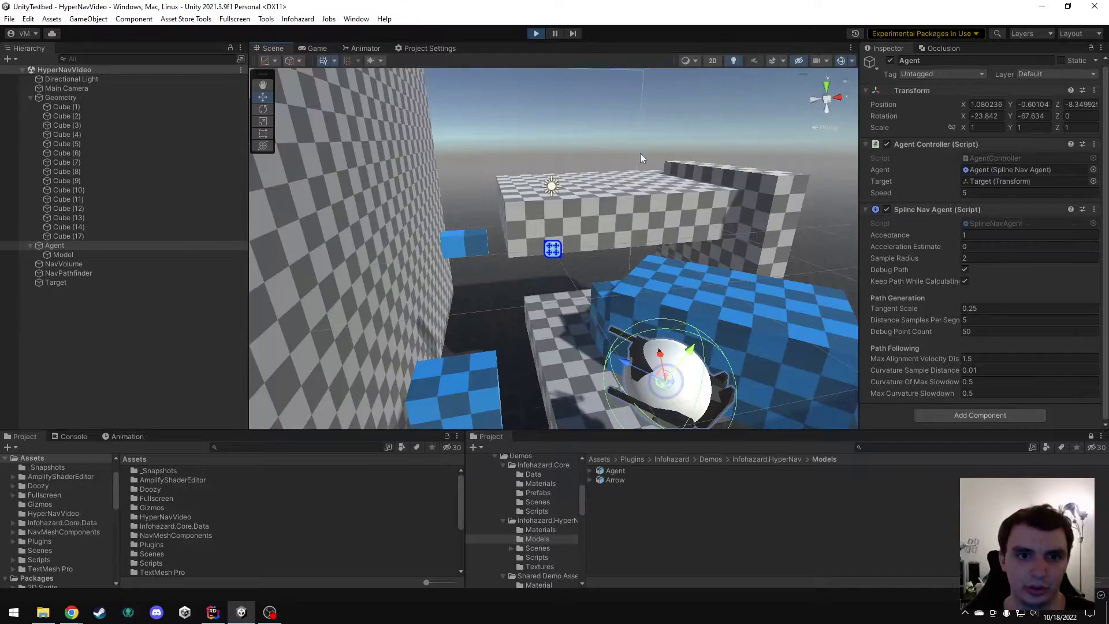
pyautogui.moveTo(640, 153); pyautogui.dragTo(651, 208, button='right')
pyautogui.press('s')
pyautogui.click(58, 282)
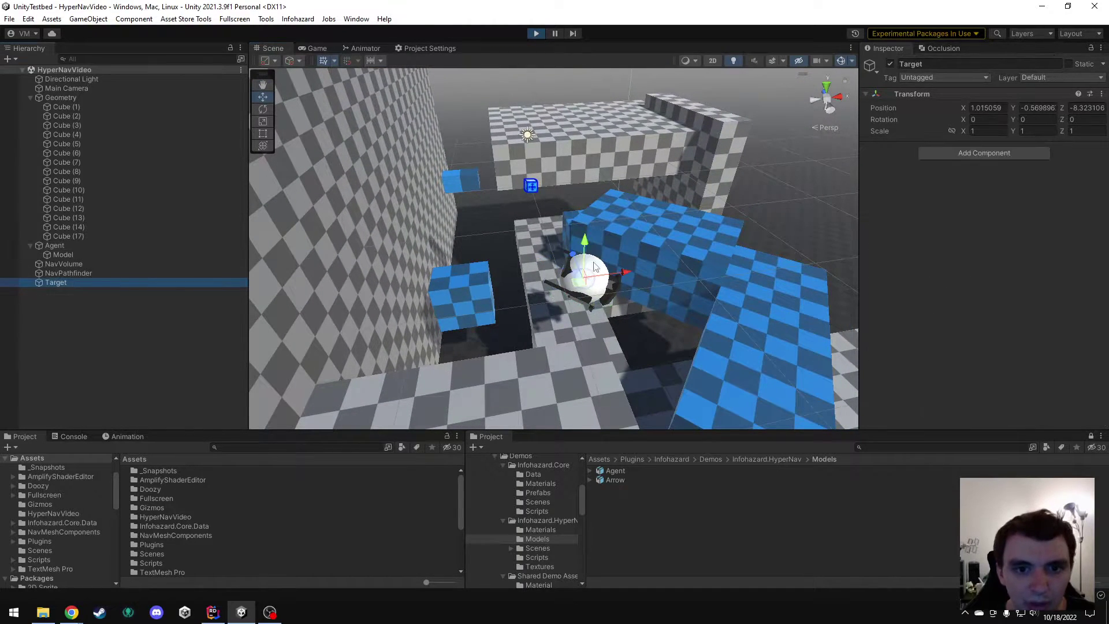
pyautogui.moveTo(586, 280); pyautogui.dragTo(836, 223)
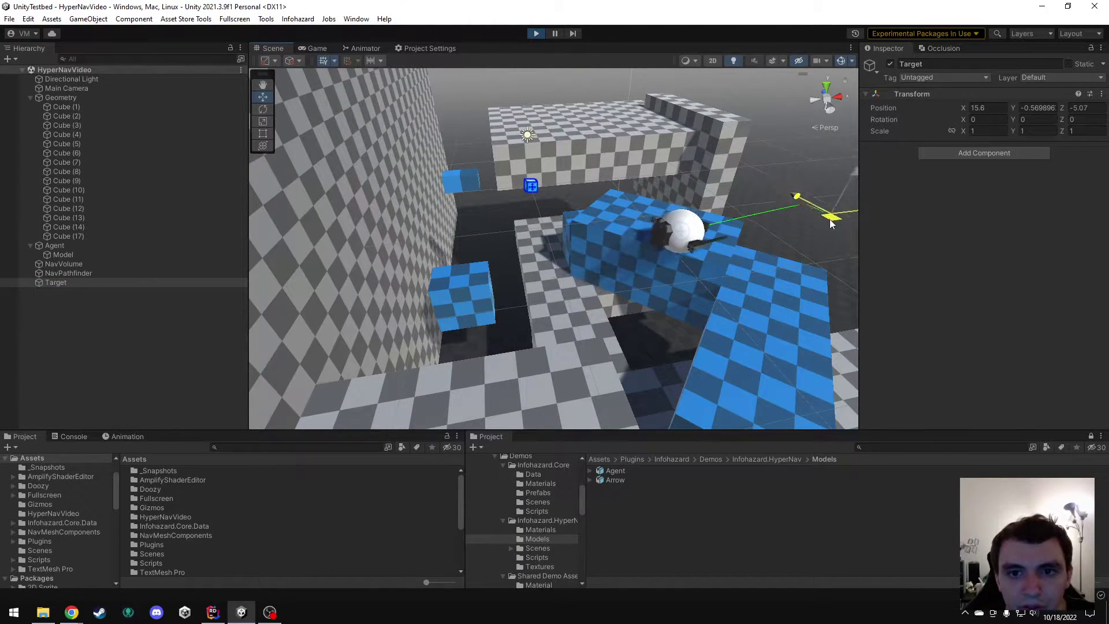
# Move the Target around the end of the tall wall to about X -14.5, Z -19.5.
pyautogui.moveTo(837, 223); pyautogui.dragTo(743, 252, button='right')
pyautogui.press('s')
pyautogui.moveTo(709, 231); pyautogui.dragTo(254, 278)
pyautogui.moveTo(255, 277); pyautogui.dragTo(684, 320, button='right')
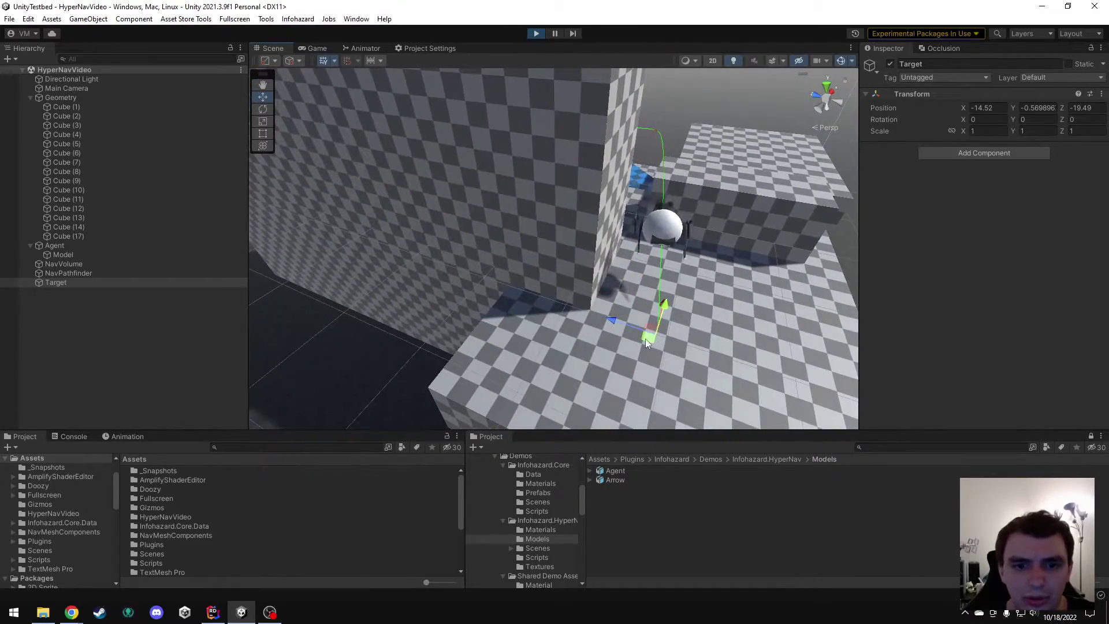
# Move the Target behind the tall wall to about X -17, Z -3, continue along the wall, and stop the running scene.
pyautogui.moveTo(646, 339); pyautogui.dragTo(361, 274)
pyautogui.moveTo(362, 273); pyautogui.dragTo(490, 217, button='right')
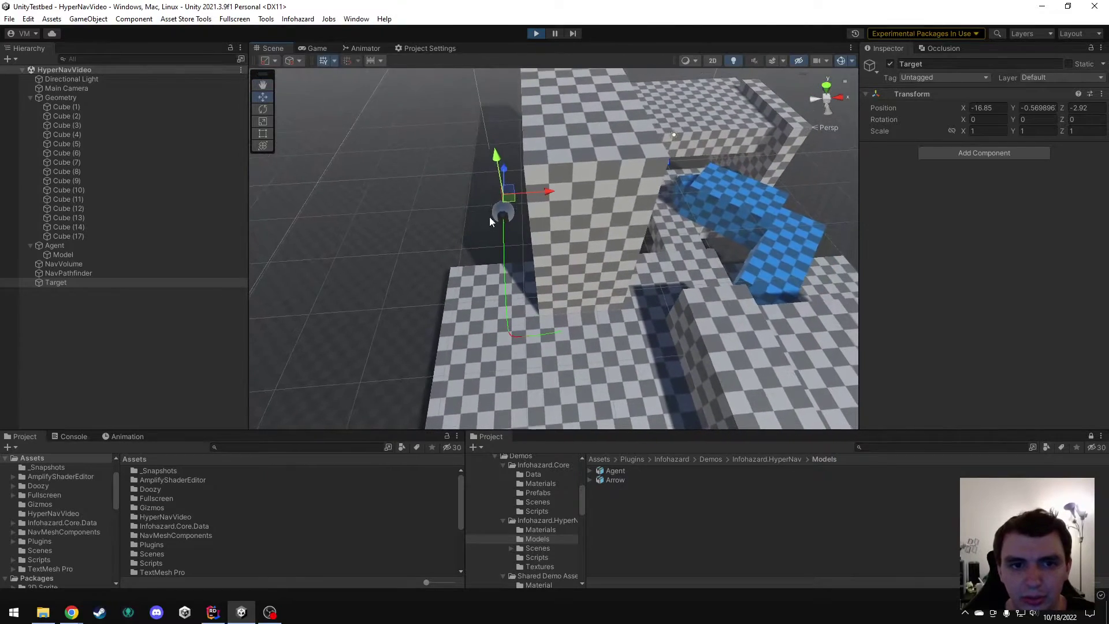
pyautogui.moveTo(509, 202); pyautogui.dragTo(657, 88)
pyautogui.moveTo(729, 218); pyautogui.dragTo(549, 69, button='right')
pyautogui.click(538, 32)
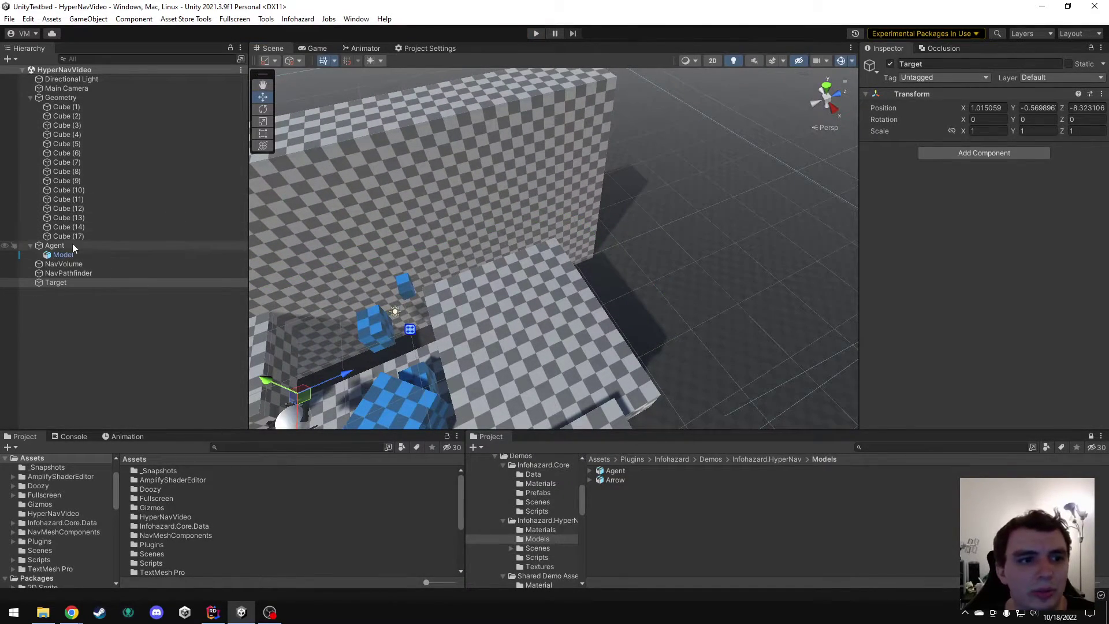
# Set the Agent's Spline Nav Agent to a Tangent Scale of 0.5 and a Max Curvature Slowdown of 1.
pyautogui.click(55, 246)
pyautogui.moveTo(404, 248); pyautogui.dragTo(587, 163, button='right')
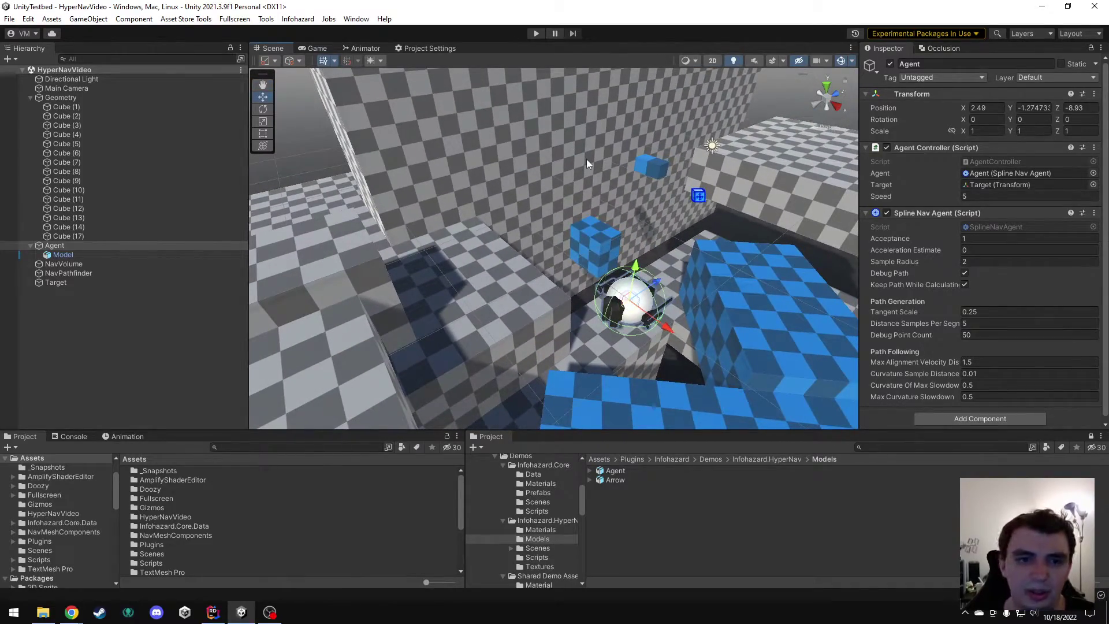
pyautogui.moveTo(671, 252); pyautogui.dragTo(602, 250, button='right')
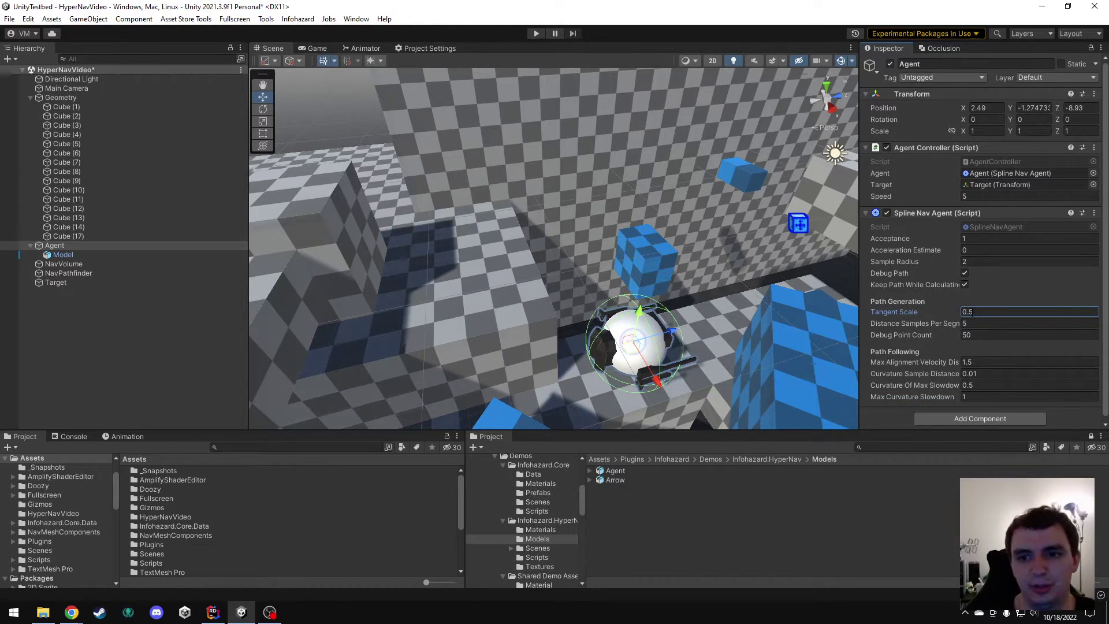
# Run the scene and, in the Scene view, move the Target to about X 9.9, Z 15.5 beyond the large platform.
pyautogui.moveTo(537, 268); pyautogui.dragTo(518, 221, button='right')
pyautogui.hotkey('ctrl', 'p')
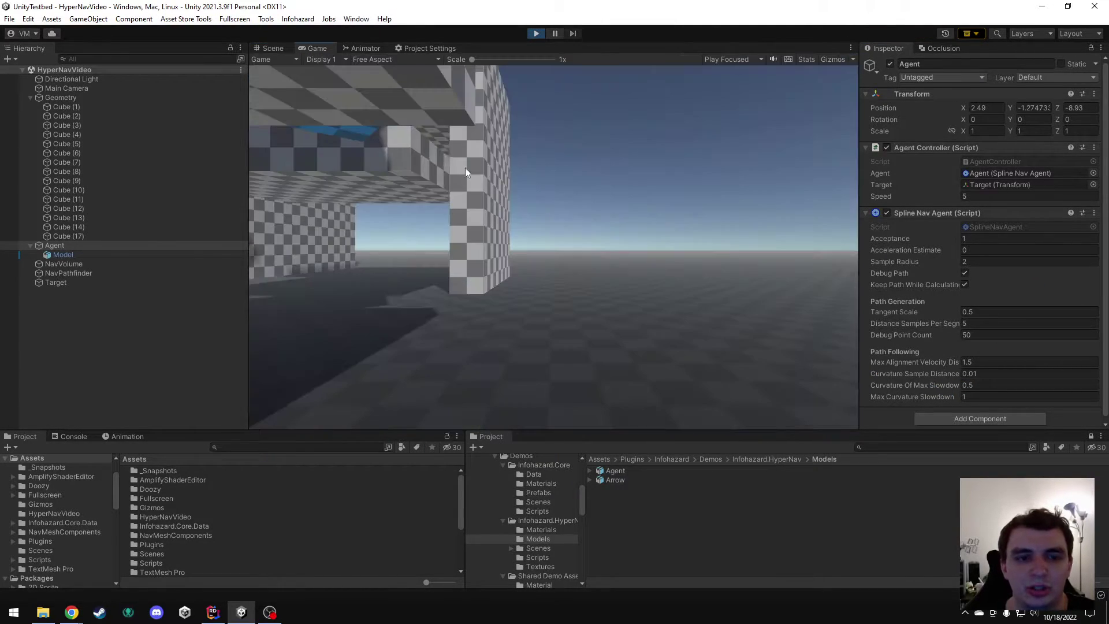
pyautogui.click(274, 49)
pyautogui.moveTo(668, 186); pyautogui.dragTo(626, 212, button='right')
pyautogui.click(94, 284)
pyautogui.moveTo(657, 294); pyautogui.dragTo(778, 169)
pyautogui.moveTo(778, 169); pyautogui.dragTo(555, 213, button='right')
pyautogui.moveTo(577, 201); pyautogui.dragTo(381, 309)
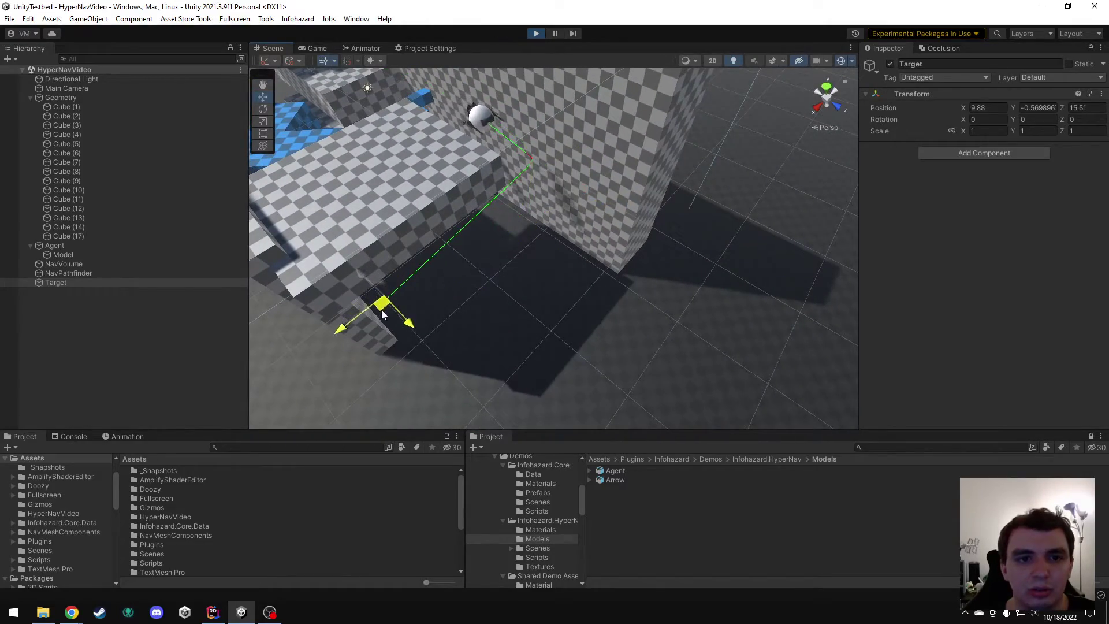
# Raise the Target onto the platform at about Y 3.1, Z 12, and stop the running scene.
pyautogui.moveTo(381, 310); pyautogui.dragTo(639, 254, button='right')
pyautogui.moveTo(602, 290); pyautogui.dragTo(504, 80)
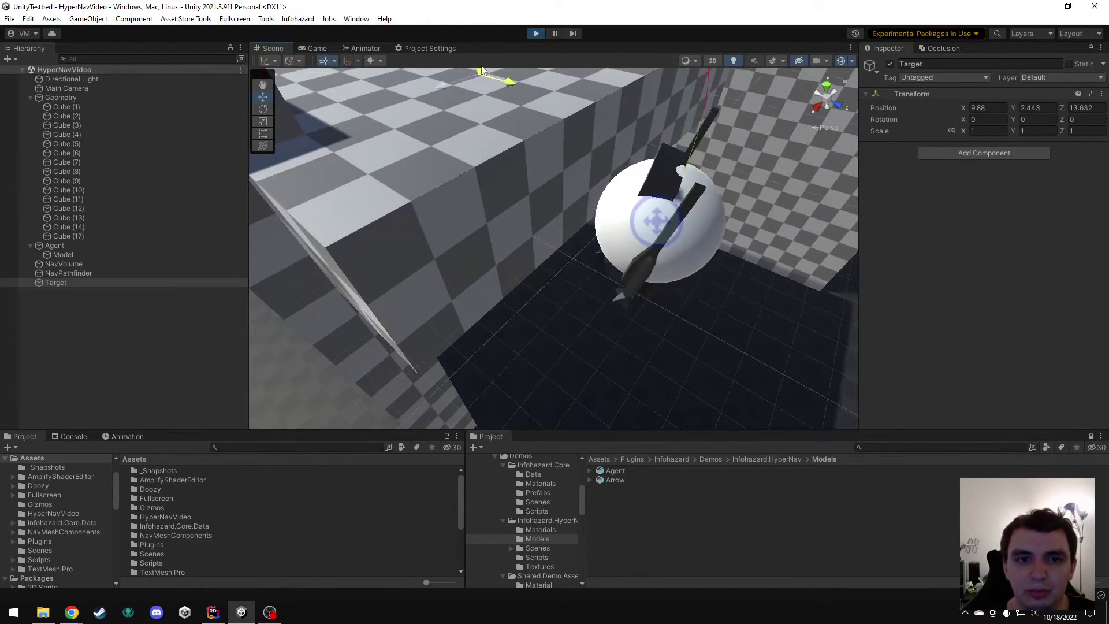
pyautogui.moveTo(583, 159); pyautogui.dragTo(623, 91, button='right')
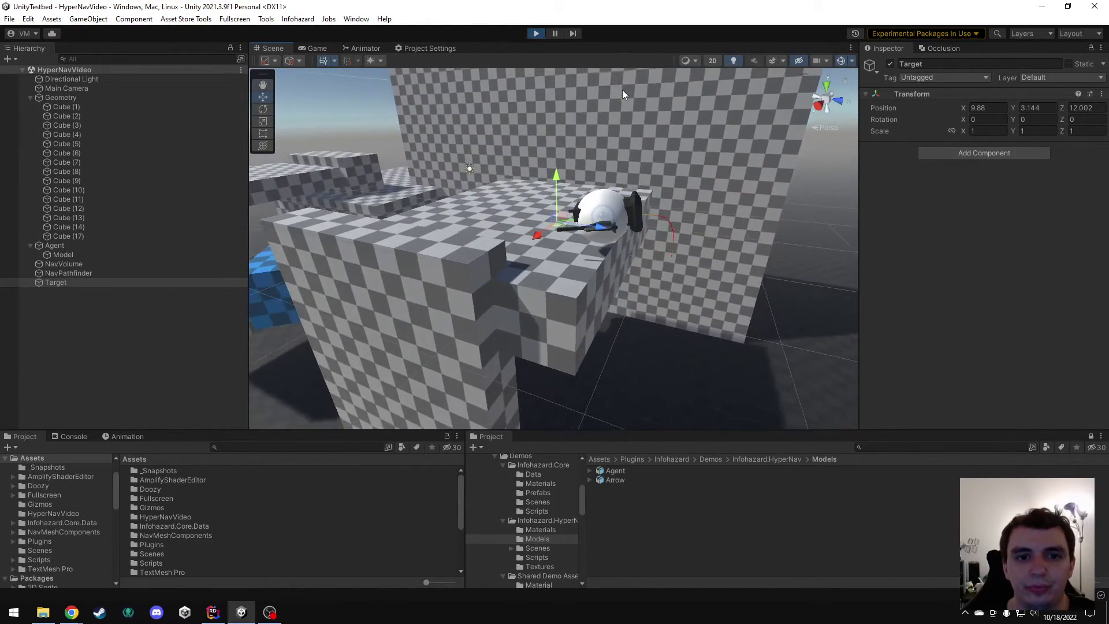
pyautogui.click(535, 34)
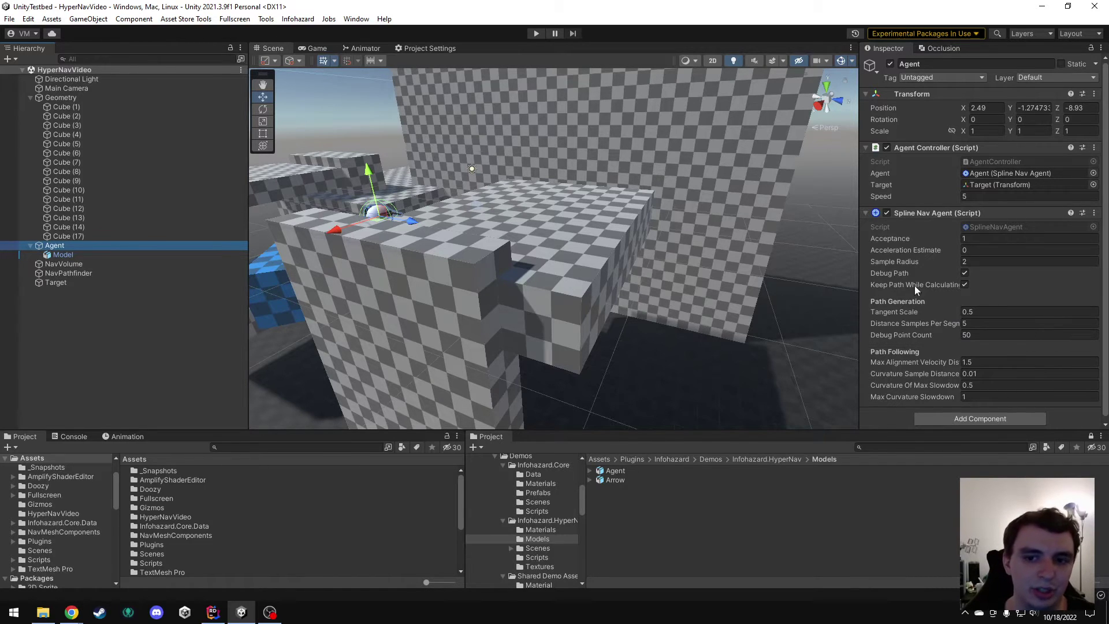
pyautogui.moveTo(543, 224); pyautogui.dragTo(624, 267, button='right')
pyautogui.press('w')
pyautogui.press('w')
pyautogui.press('w')
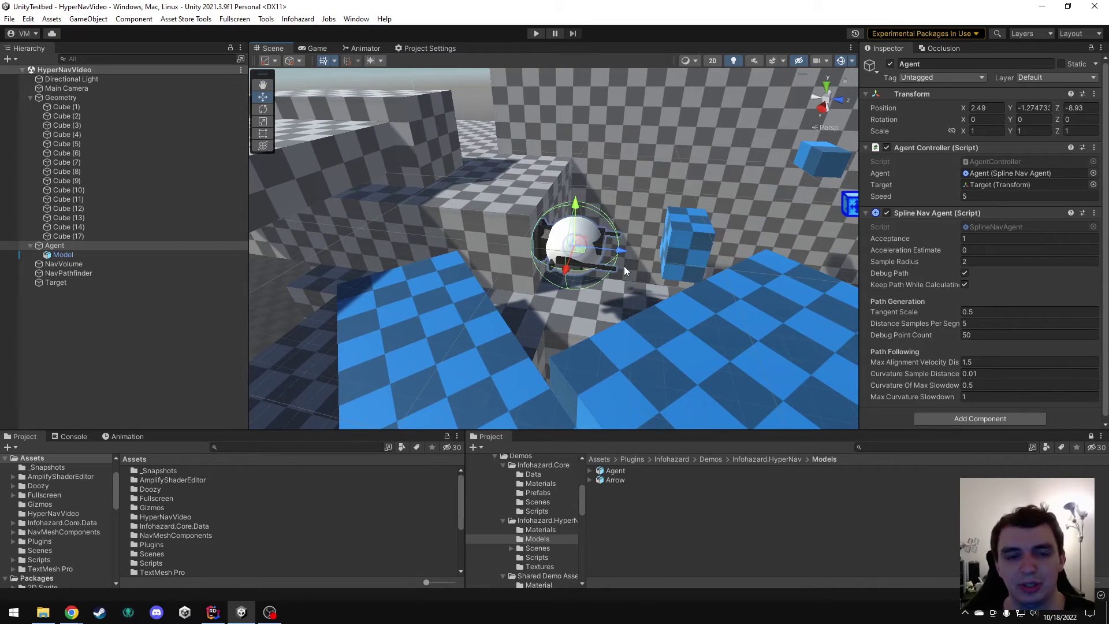